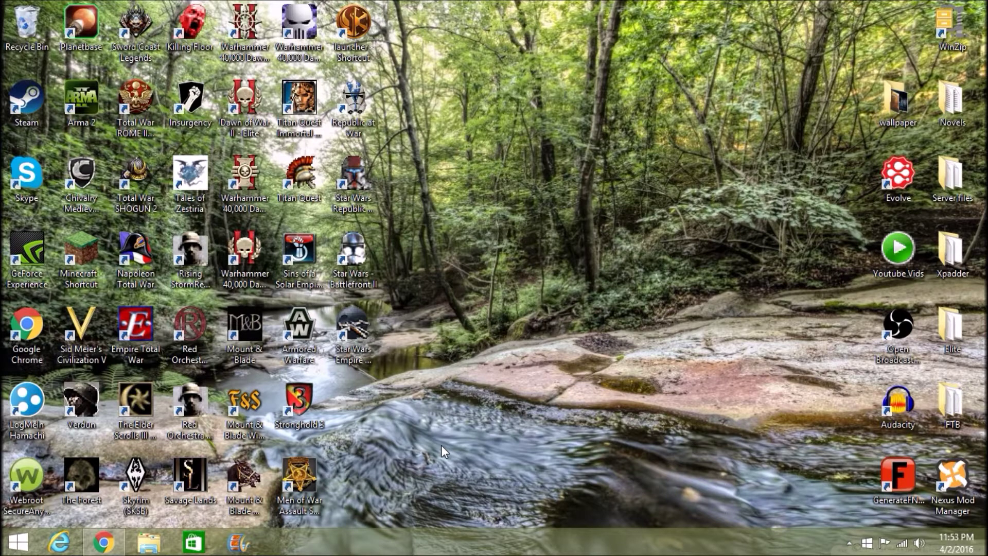
Step: Bring the Chrome window showing the WinZip 20 product page to the front
{"action": "left_click", "coordinate": [104, 542]}
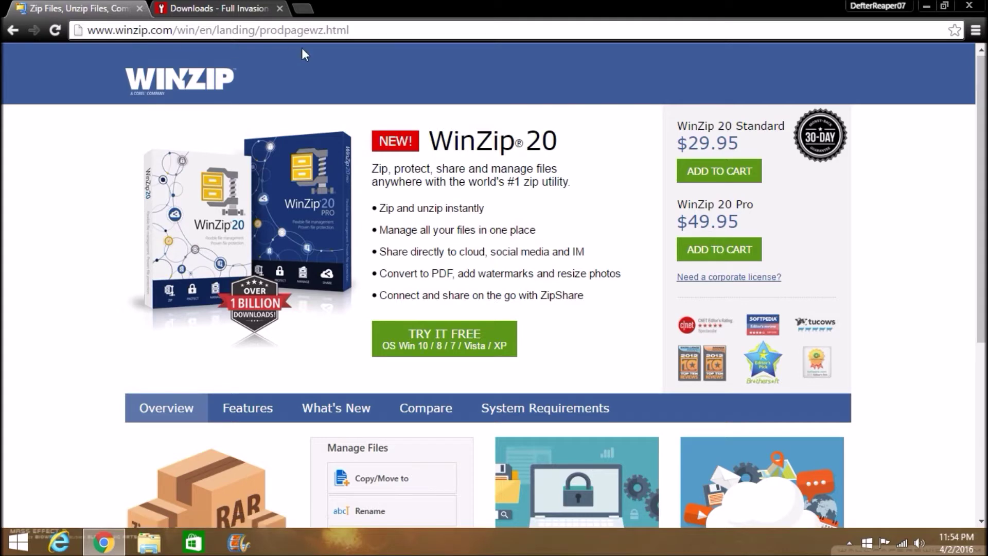
Step: Download the free WinZip 20 trial installer from the WinZip product page
{"action": "left_click", "coordinate": [253, 7]}
{"action": "left_click", "coordinate": [77, 8]}
{"action": "left_click", "coordinate": [437, 347]}
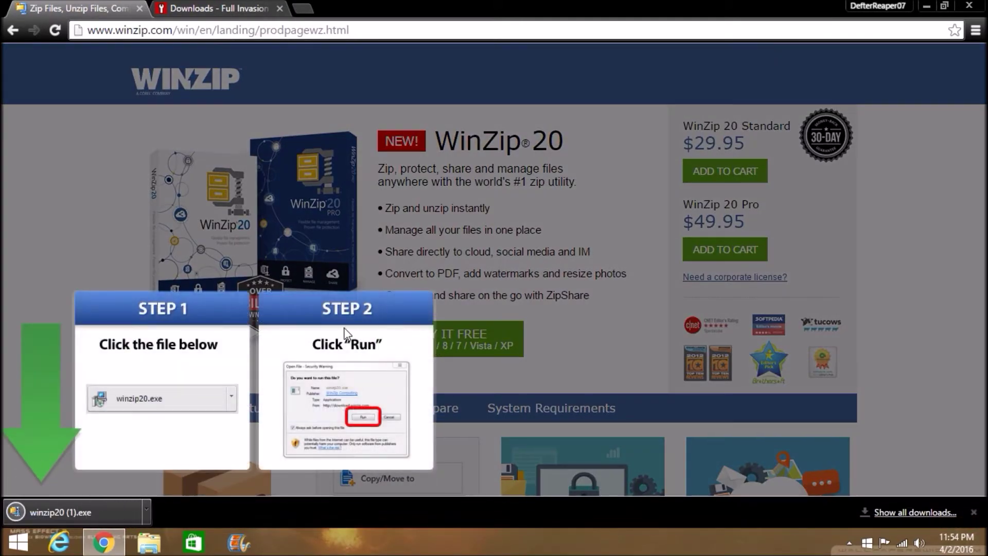
Step: Locate winzip20 (1) in the Downloads folder and run it as administrator
{"action": "left_click", "coordinate": [145, 507]}
{"action": "left_click", "coordinate": [205, 463]}
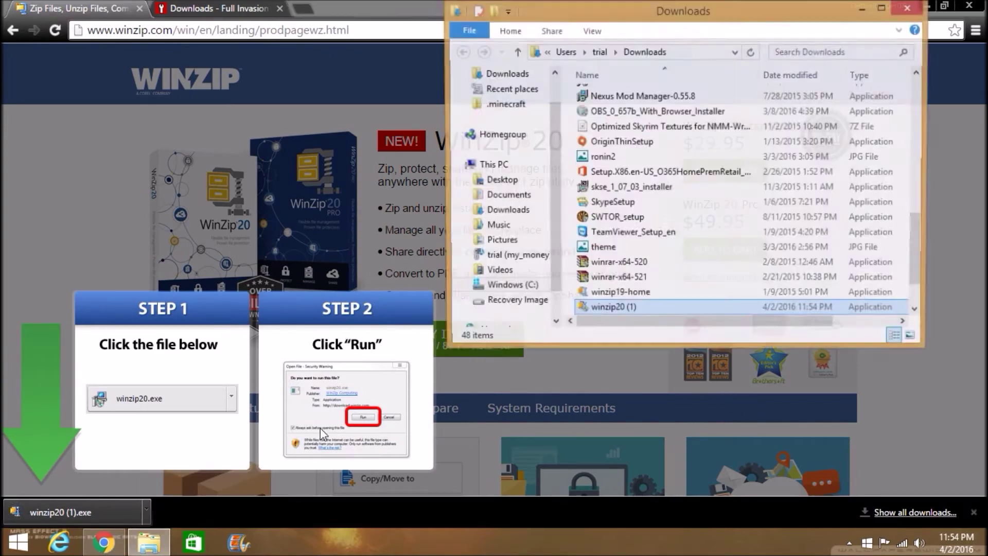
{"action": "right_click", "coordinate": [589, 310]}
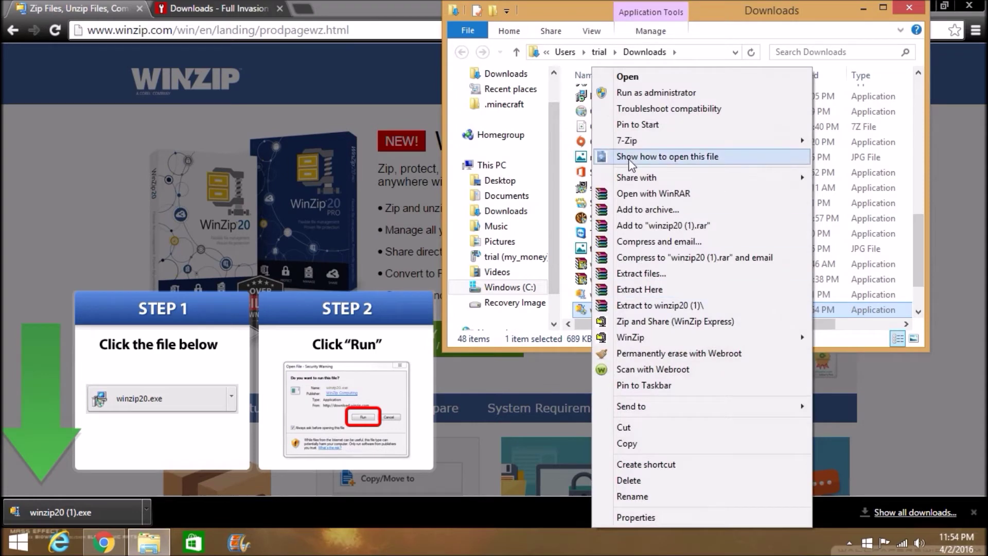
{"action": "left_click", "coordinate": [639, 93]}
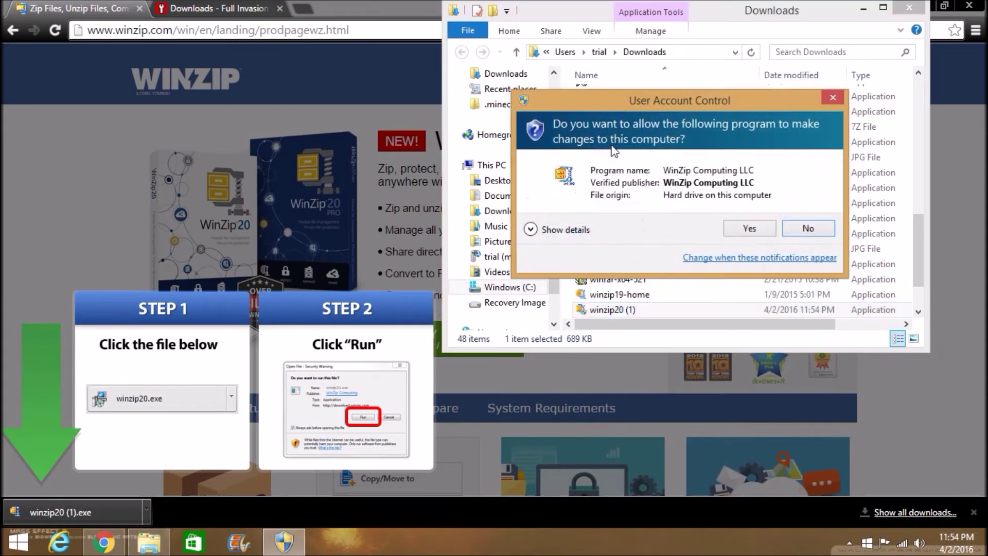
Step: Approve the UAC prompt and install WinZip 20, then close its trial dialog and thank-you tab
{"action": "left_click", "coordinate": [731, 234]}
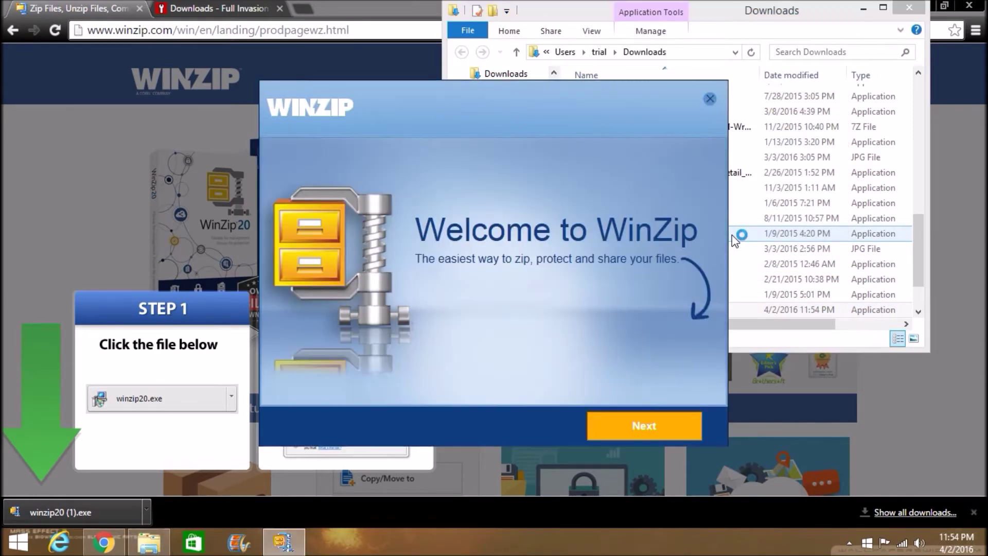
{"action": "left_click", "coordinate": [596, 432]}
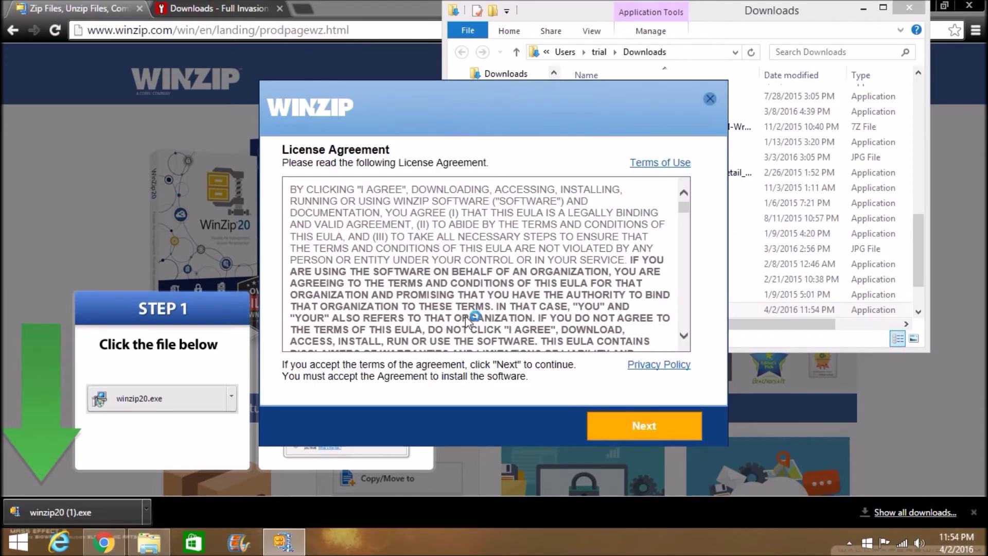
{"action": "left_click", "coordinate": [620, 419]}
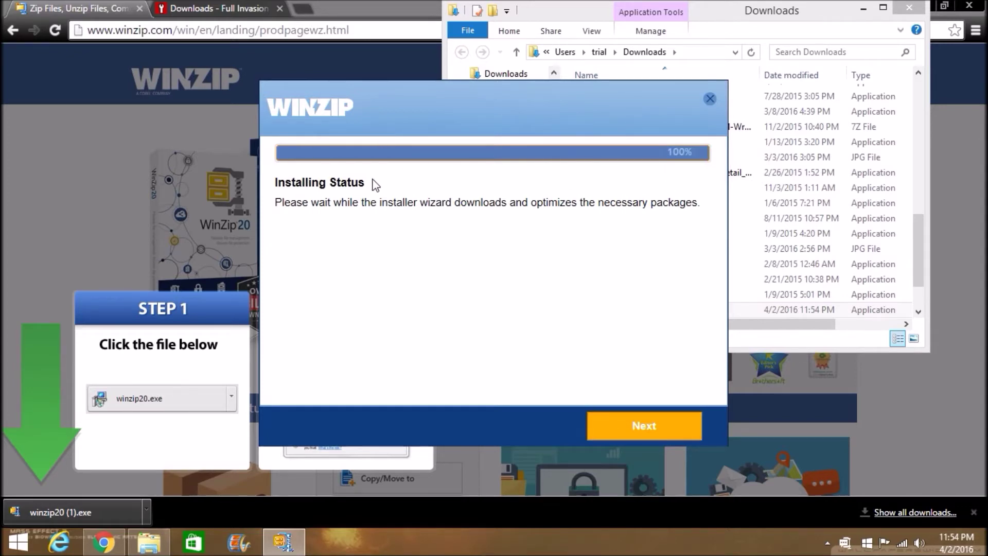
{"action": "left_click", "coordinate": [619, 424]}
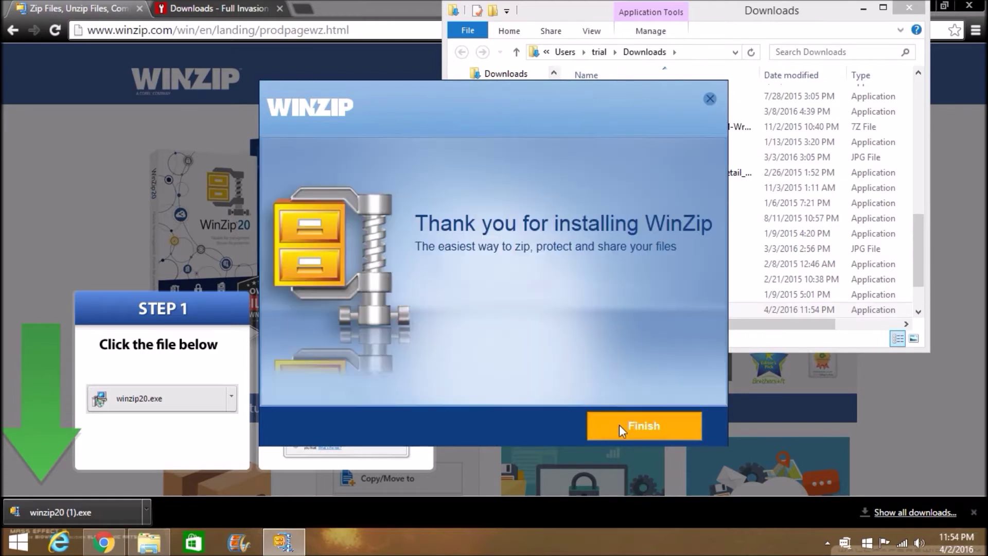
{"action": "left_click", "coordinate": [611, 421]}
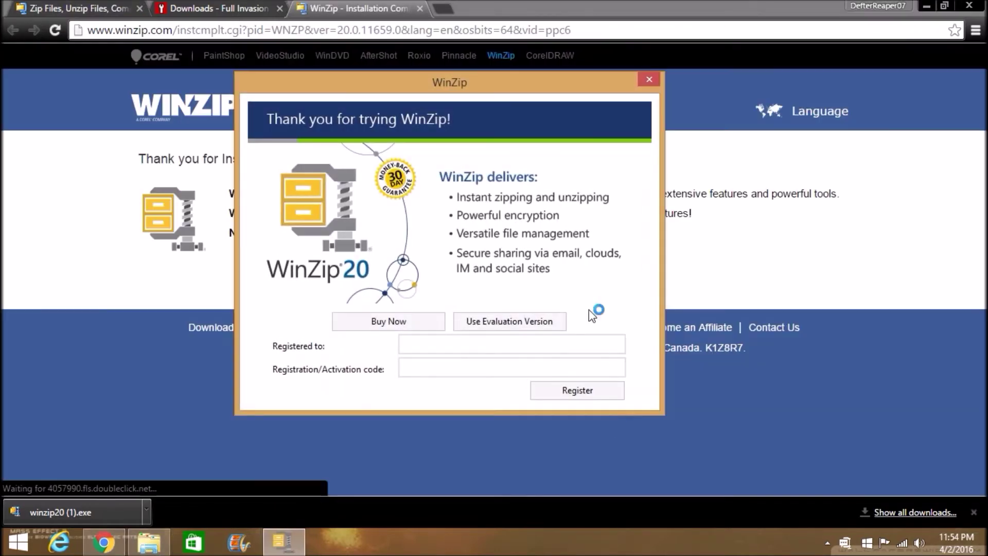
{"action": "left_click", "coordinate": [649, 81]}
{"action": "left_click", "coordinate": [420, 8]}
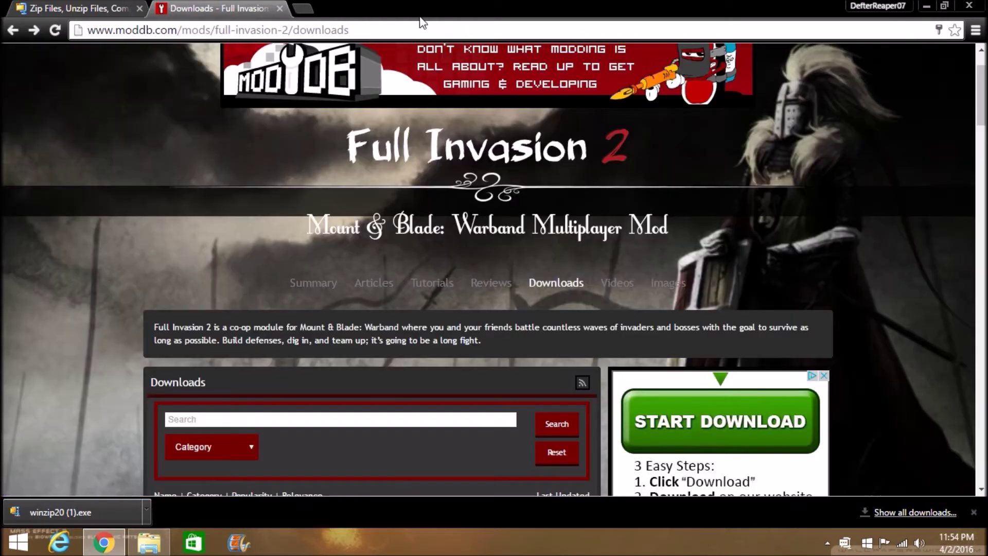
Step: Dismiss the download bar and scroll ModDB to the list headed by 'Full Invasion 2: Amber | Full Version'
{"action": "left_click", "coordinate": [973, 512]}
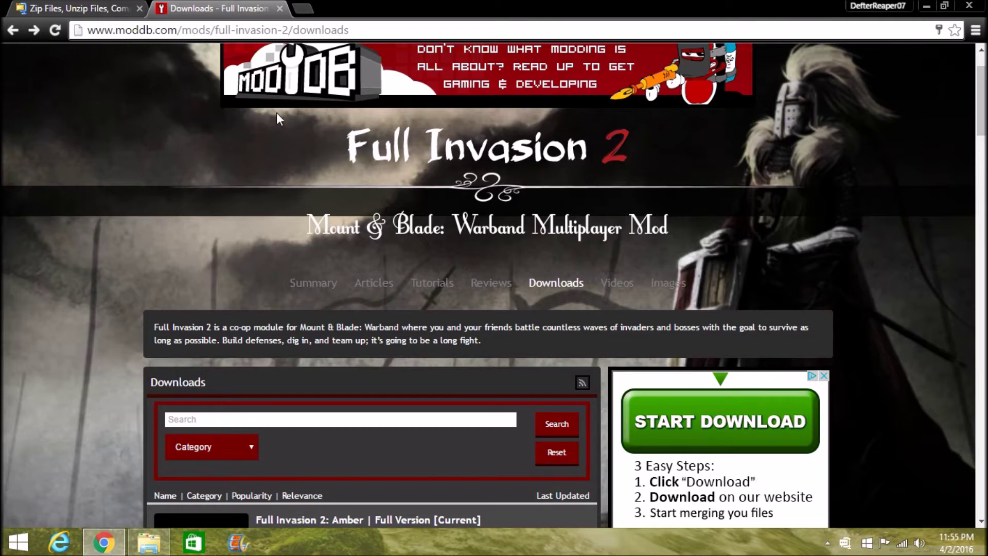
{"action": "scroll", "coordinate": [363, 154], "scroll_direction": "up", "scroll_amount": 1}
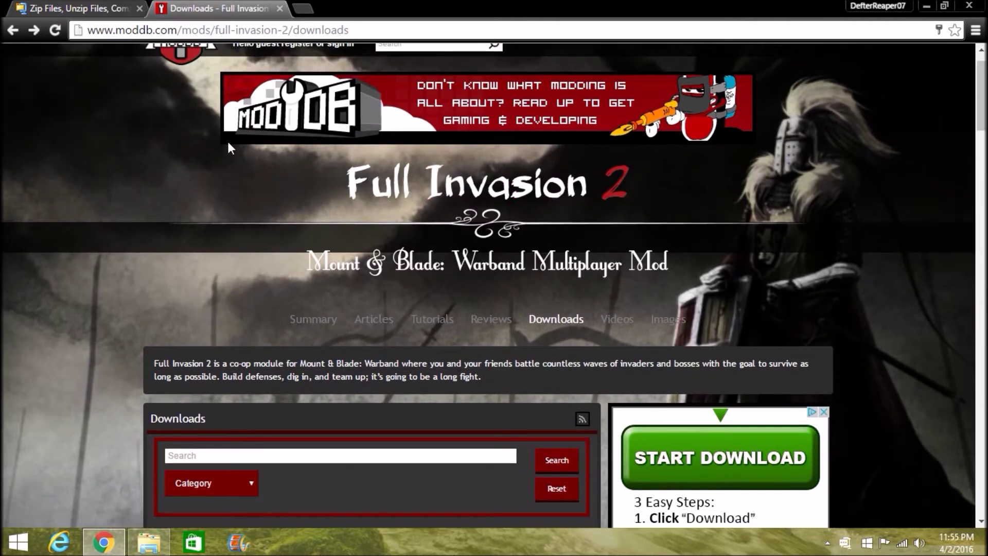
{"action": "scroll", "coordinate": [227, 140], "scroll_direction": "down", "scroll_amount": 4}
{"action": "scroll", "coordinate": [227, 142], "scroll_direction": "down", "scroll_amount": 3}
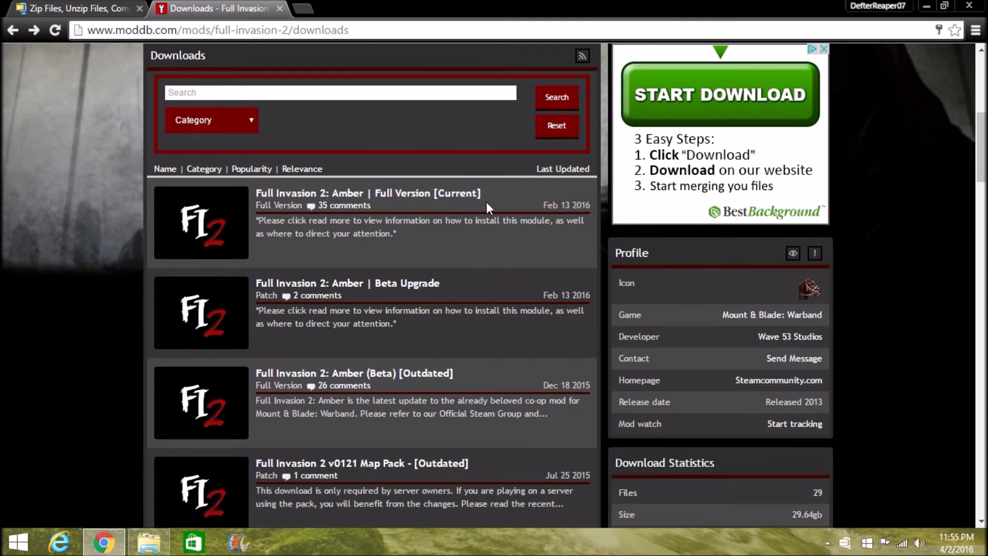
{"action": "scroll", "coordinate": [508, 202], "scroll_direction": "down", "scroll_amount": 1}
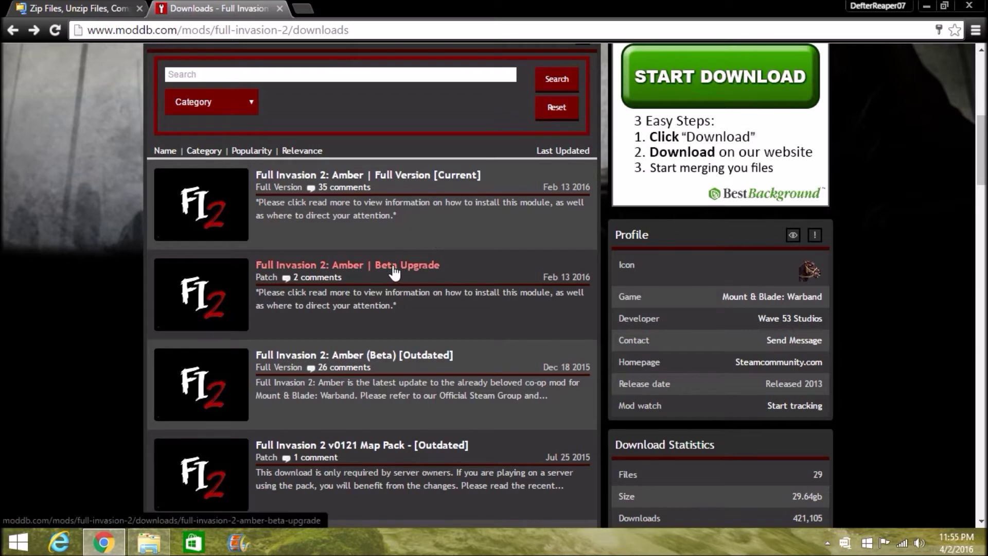
{"action": "scroll", "coordinate": [397, 268], "scroll_direction": "up", "scroll_amount": 1}
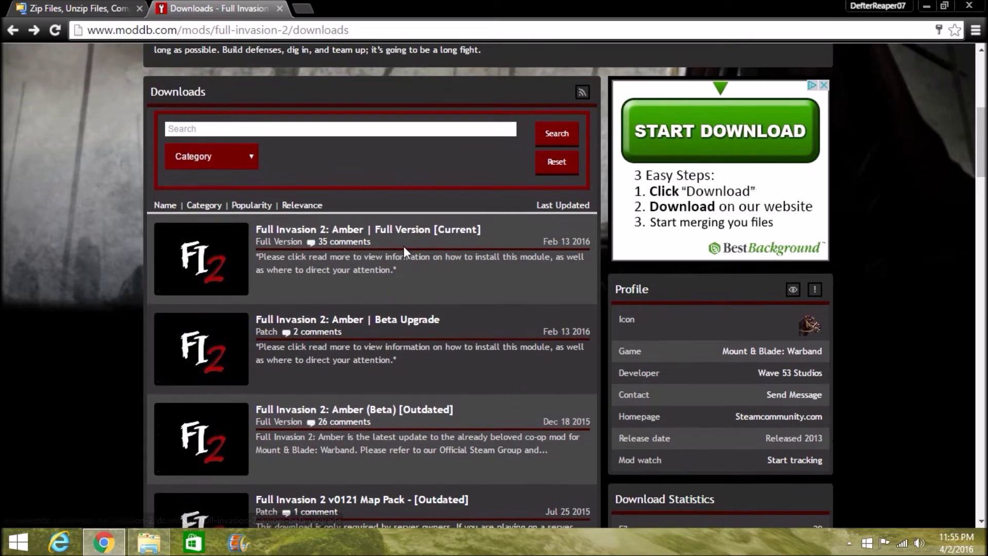
{"action": "scroll", "coordinate": [430, 221], "scroll_direction": "up", "scroll_amount": 1}
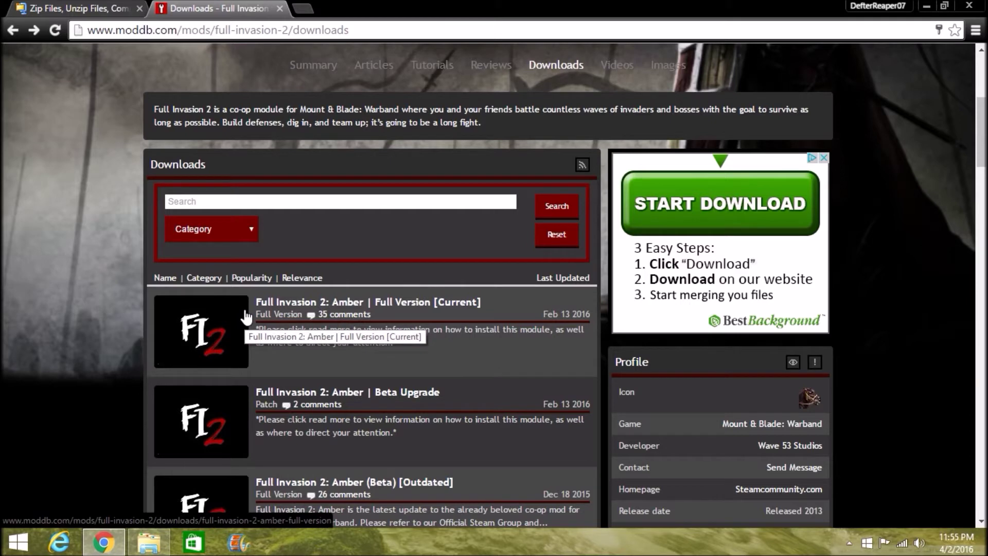
Step: Start downloading Full_Invasion_2_-_Amber.zip from the Amber Full Version page and show it in its folder
{"action": "left_click", "coordinate": [197, 332]}
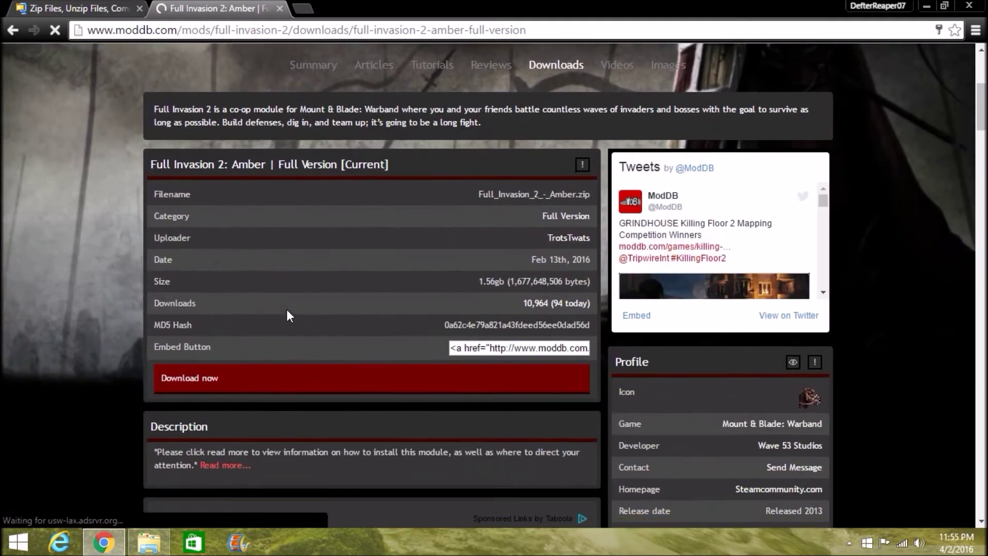
{"action": "scroll", "coordinate": [286, 310], "scroll_direction": "down", "scroll_amount": 1}
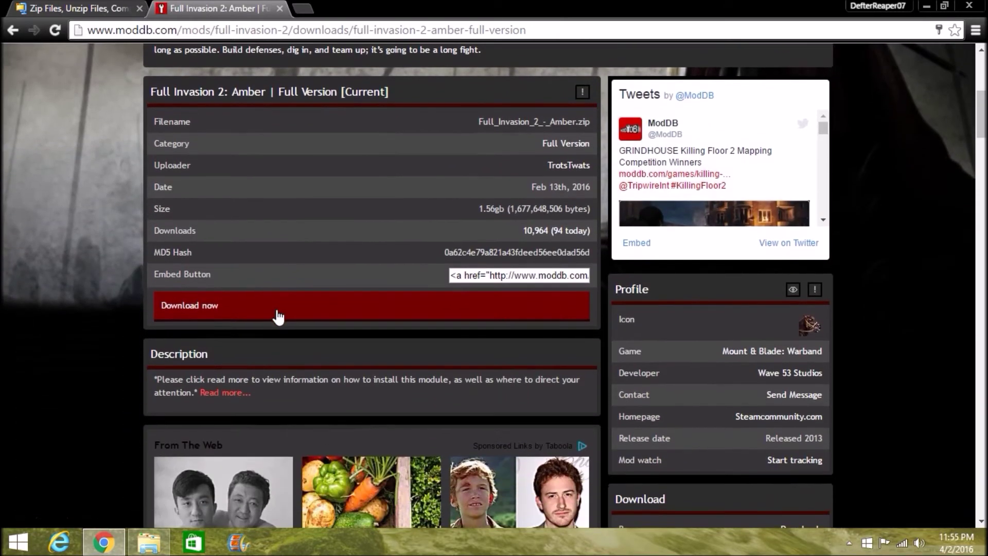
{"action": "left_click", "coordinate": [209, 319]}
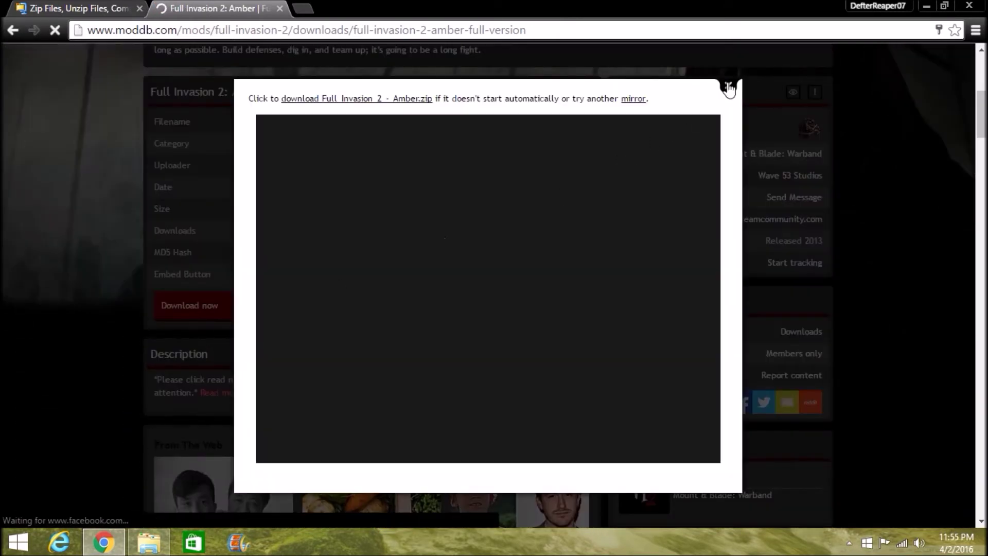
{"action": "left_click", "coordinate": [729, 86]}
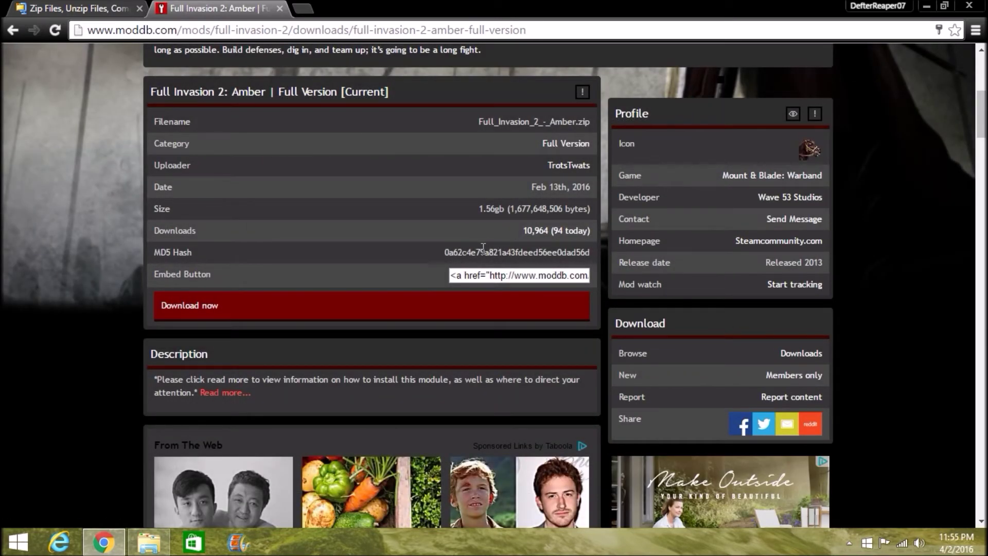
{"action": "scroll", "coordinate": [442, 262], "scroll_direction": "down", "scroll_amount": 1}
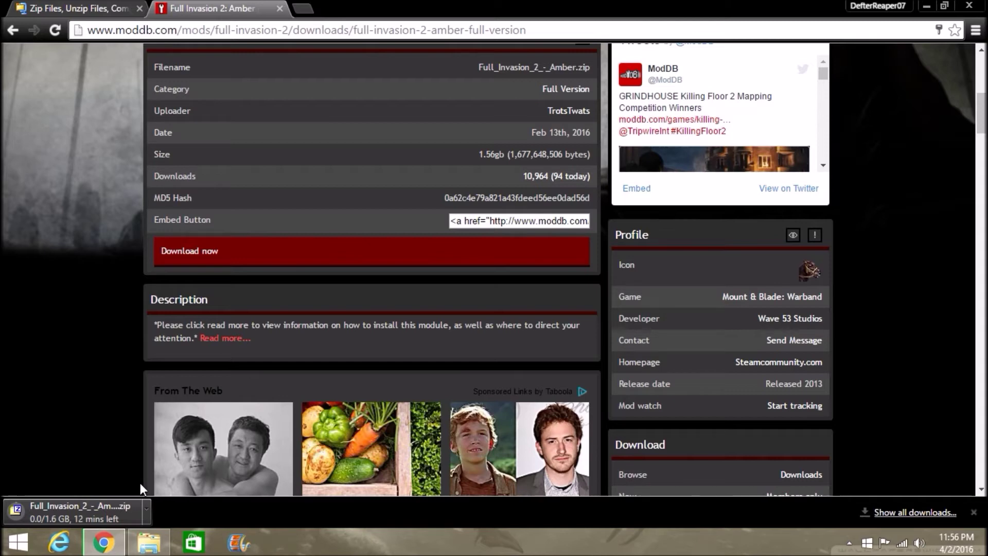
{"action": "left_click", "coordinate": [906, 513]}
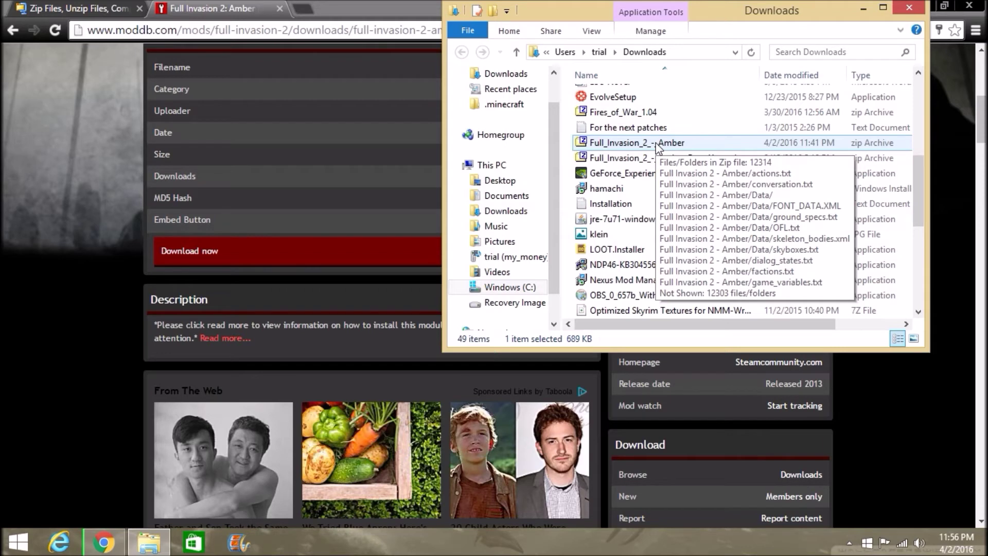
Step: Choose 'Extract files...' on the Full_Invasion_2_-_Amber archive in Downloads
{"action": "right_click", "coordinate": [604, 148]}
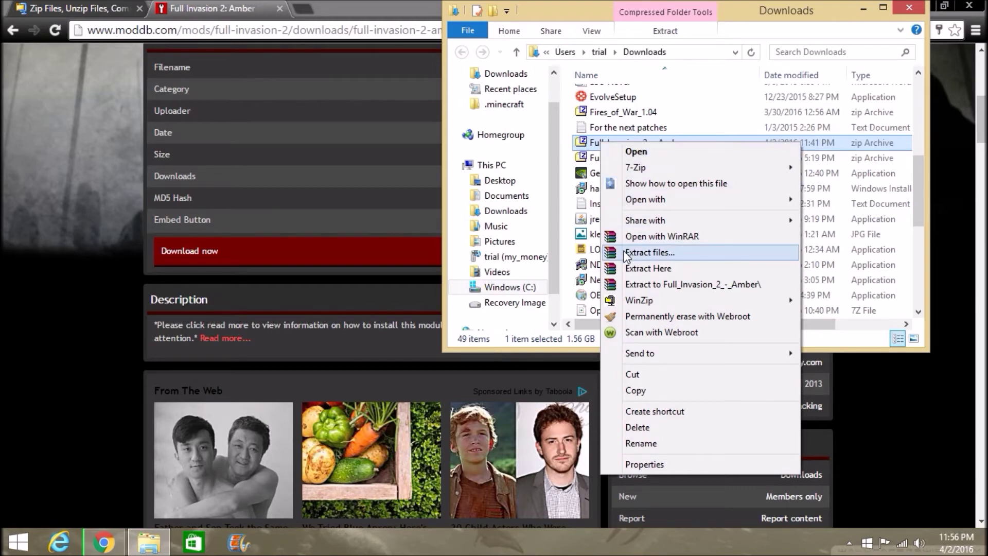
{"action": "left_click", "coordinate": [626, 253]}
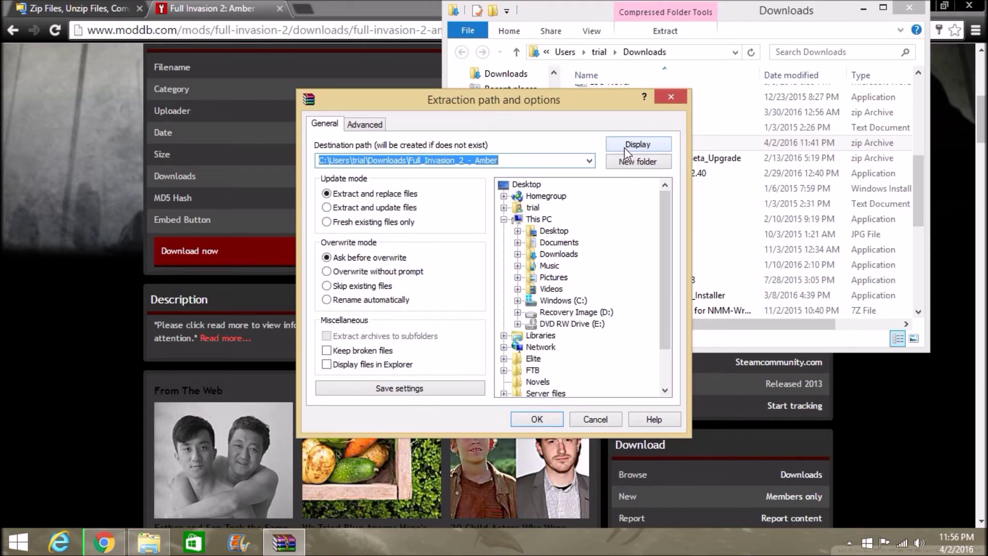
Step: Browse the extraction destination to C:\Program Files (x86)\Steam\steamapps
{"action": "left_click", "coordinate": [550, 300]}
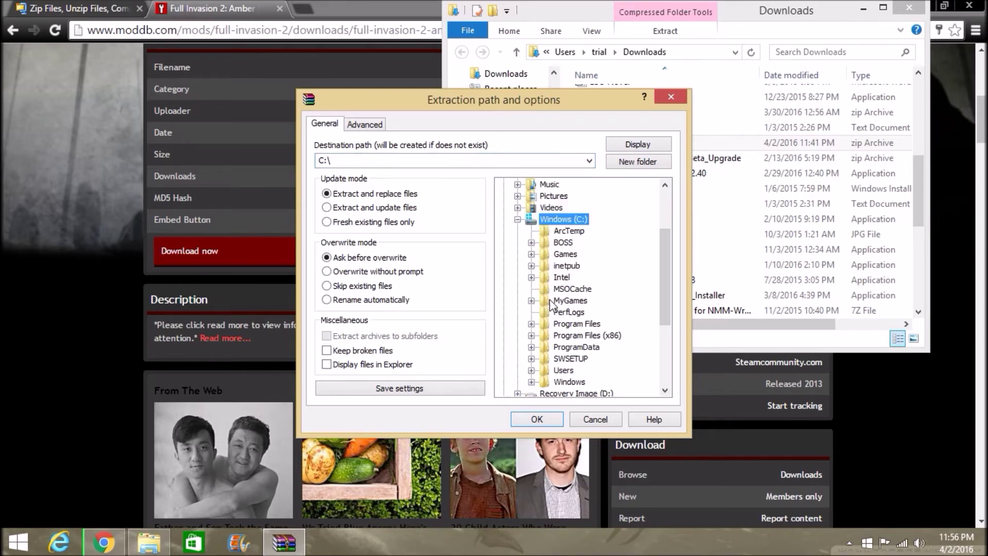
{"action": "left_click", "coordinate": [567, 335]}
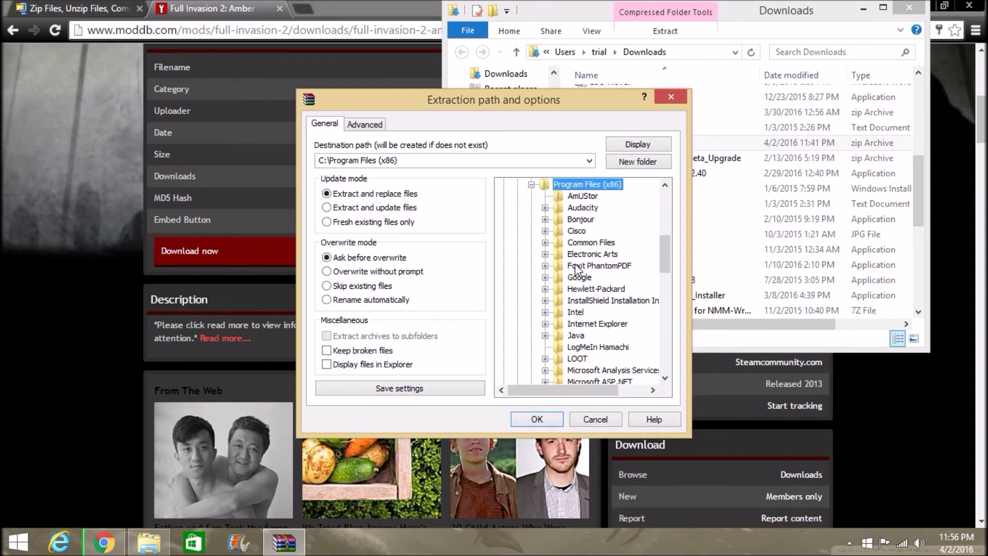
{"action": "scroll", "coordinate": [576, 266], "scroll_direction": "down", "scroll_amount": 2}
{"action": "scroll", "coordinate": [575, 268], "scroll_direction": "down", "scroll_amount": 5}
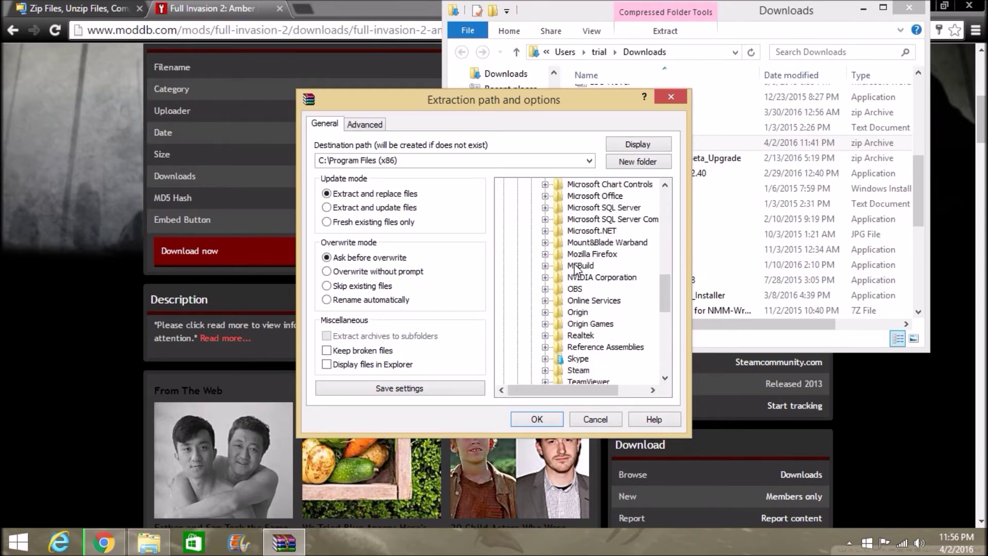
{"action": "double_click", "coordinate": [566, 336]}
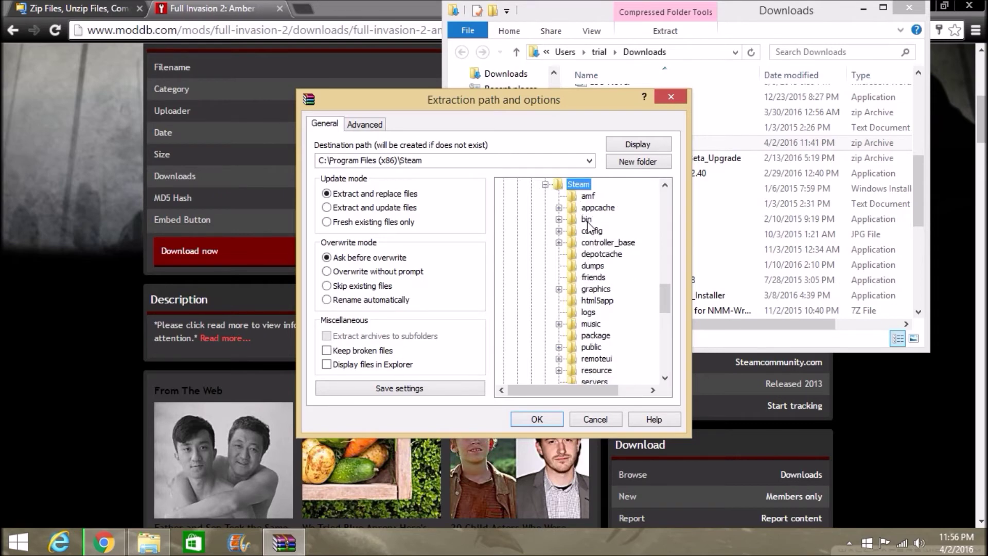
{"action": "scroll", "coordinate": [587, 234], "scroll_direction": "down", "scroll_amount": 2}
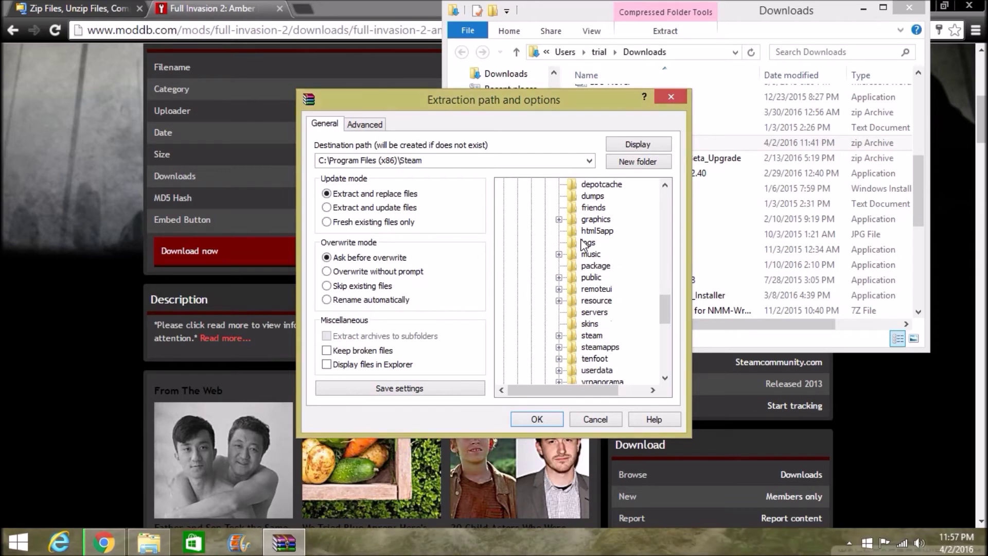
{"action": "double_click", "coordinate": [569, 350]}
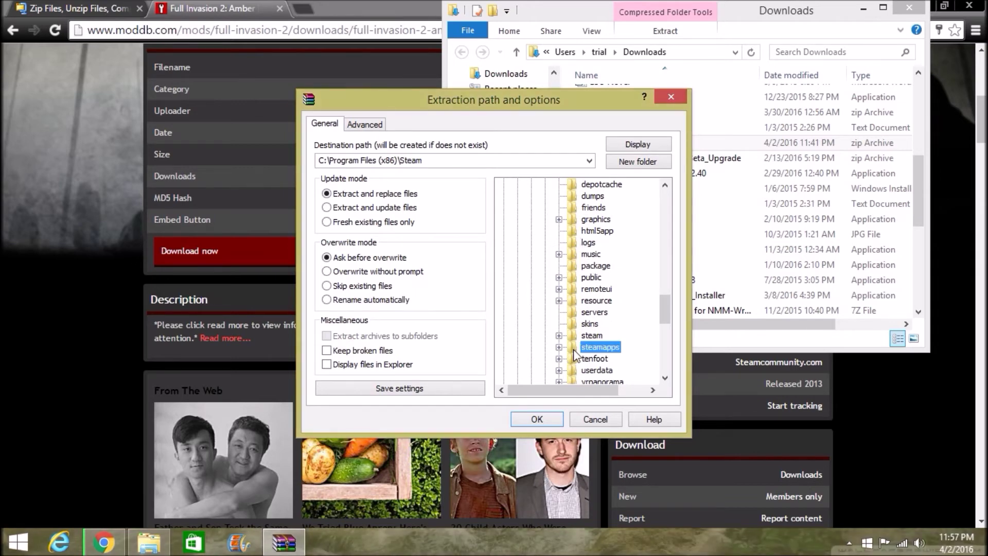
Step: Set the destination to common\MountBlade Warband\Modules and close the extraction dialog
{"action": "scroll", "coordinate": [596, 282], "scroll_direction": "down", "scroll_amount": 3}
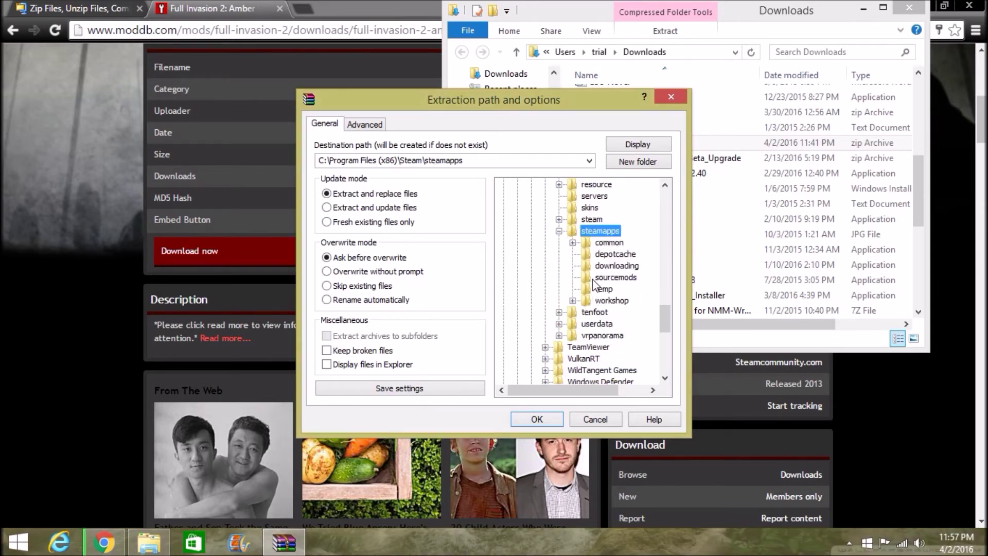
{"action": "double_click", "coordinate": [602, 242]}
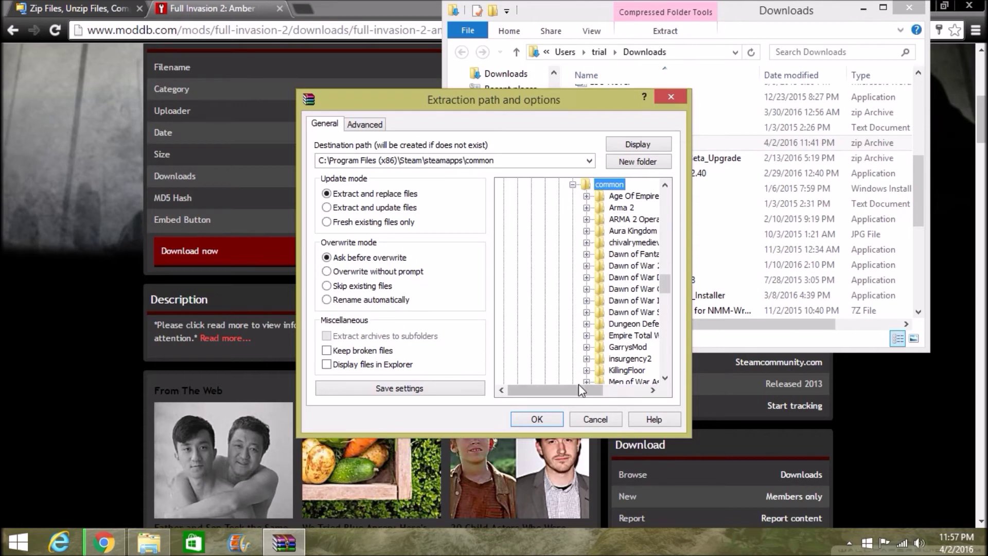
{"action": "left_click_drag", "start_coordinate": [580, 390], "coordinate": [614, 390]}
{"action": "scroll", "coordinate": [581, 267], "scroll_direction": "down", "scroll_amount": 2}
{"action": "scroll", "coordinate": [582, 267], "scroll_direction": "down", "scroll_amount": 2}
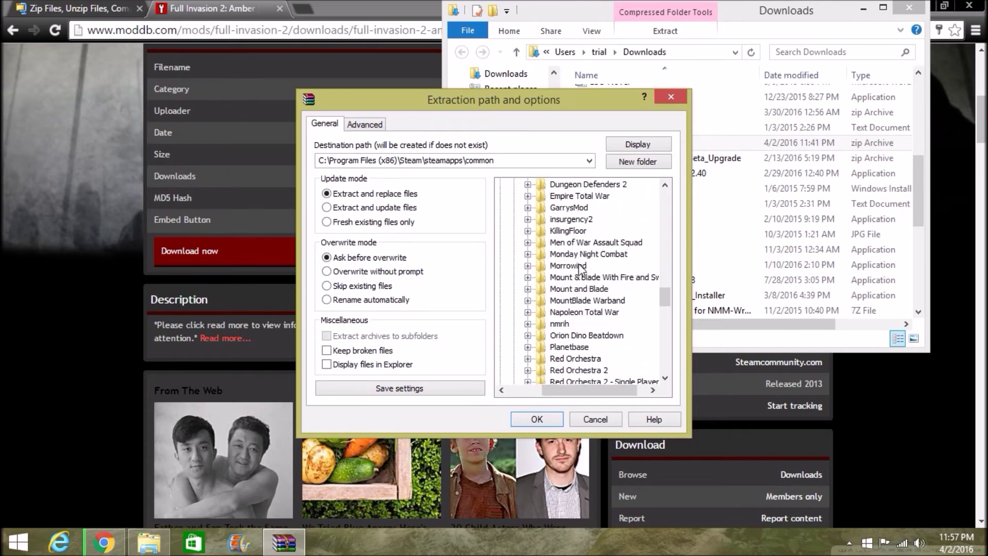
{"action": "double_click", "coordinate": [546, 301]}
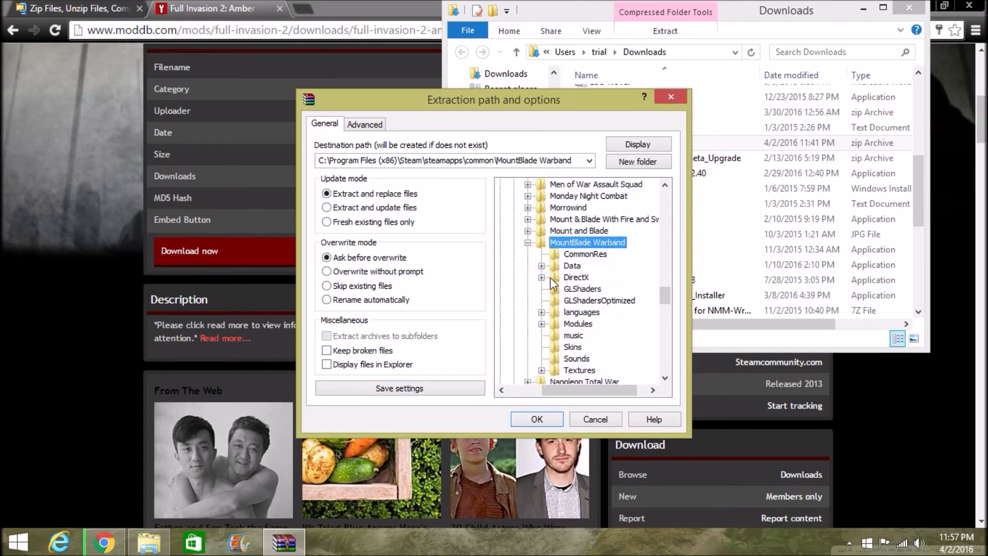
{"action": "double_click", "coordinate": [555, 328]}
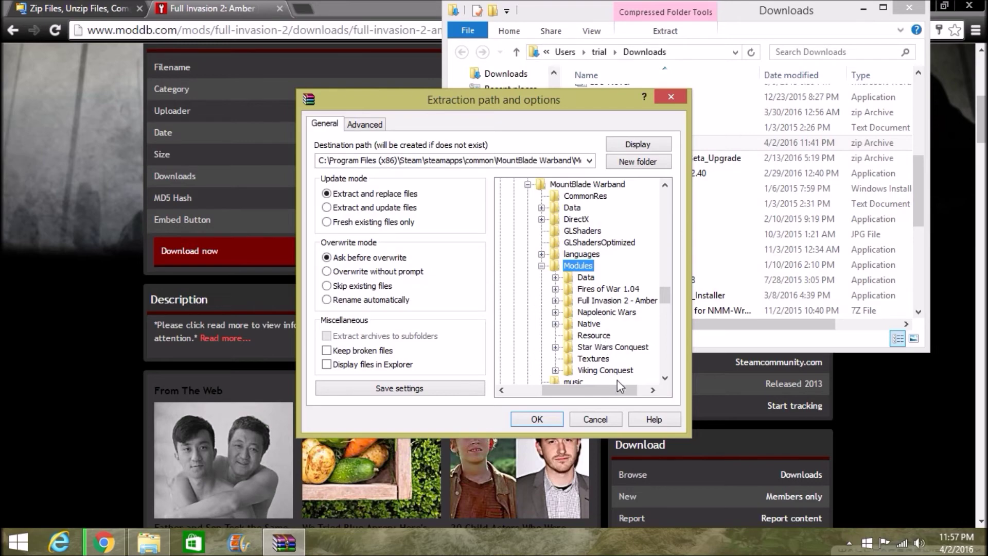
{"action": "left_click", "coordinate": [664, 98]}
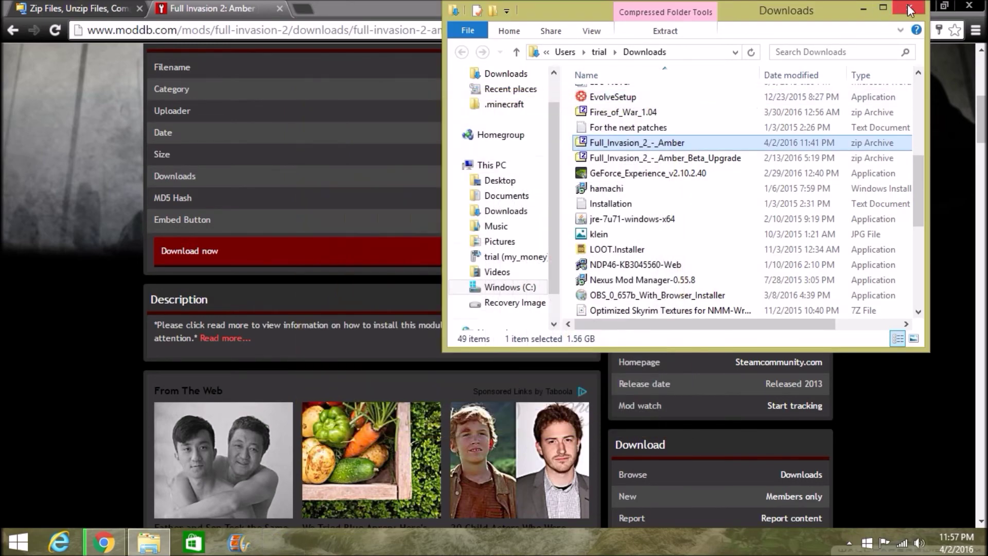
Step: Close the Downloads window and launch Mount & Blade: Warband from its desktop shortcut
{"action": "left_click", "coordinate": [910, 9]}
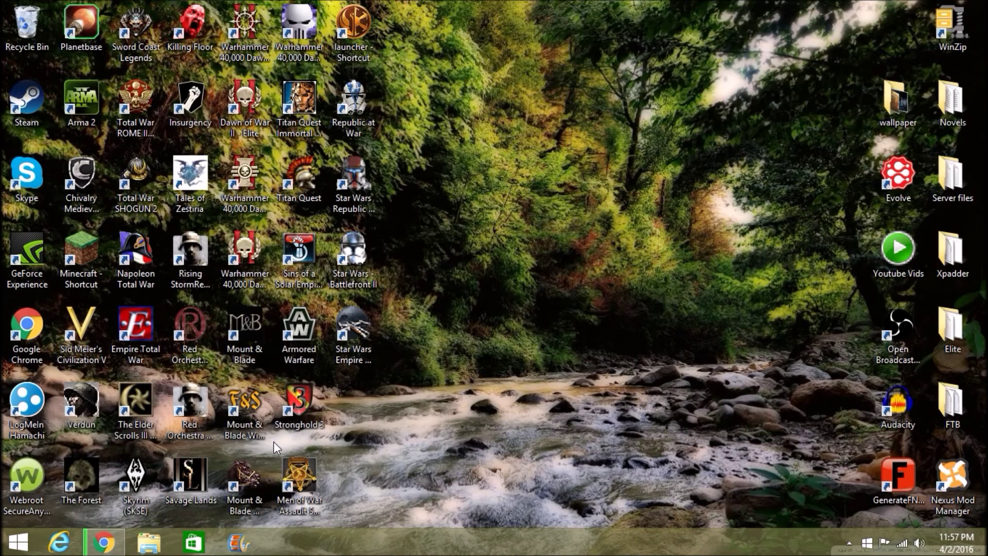
{"action": "double_click", "coordinate": [244, 478]}
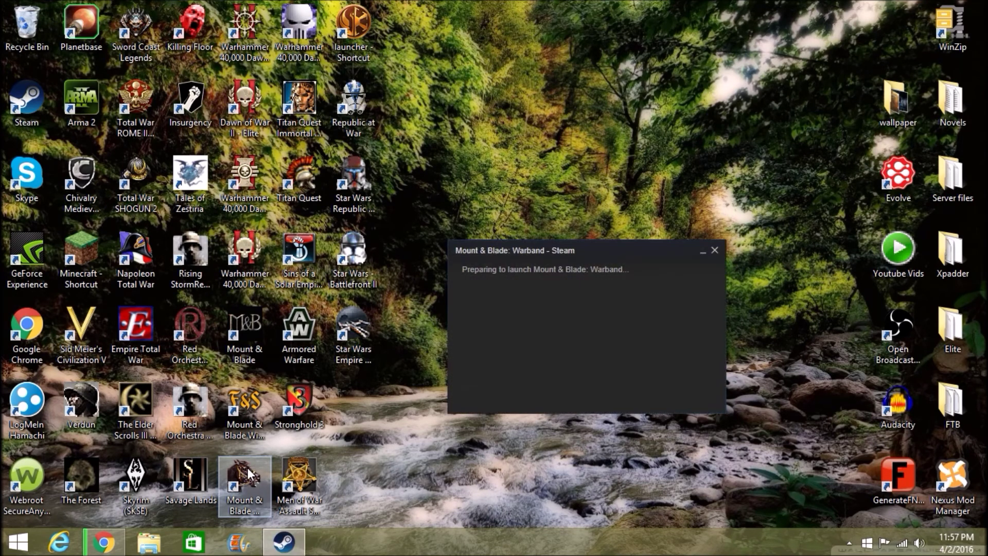